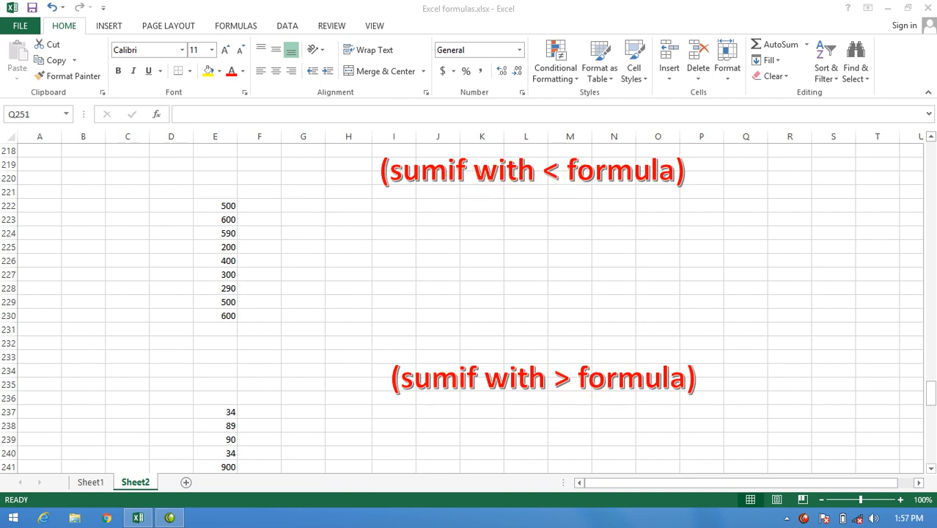
# Step: Start a SUMIF formula in cell G222 on Sheet2 with E222:E230 as the range
pyautogui.moveTo(933, 402); pyautogui.dragTo(929, 422)
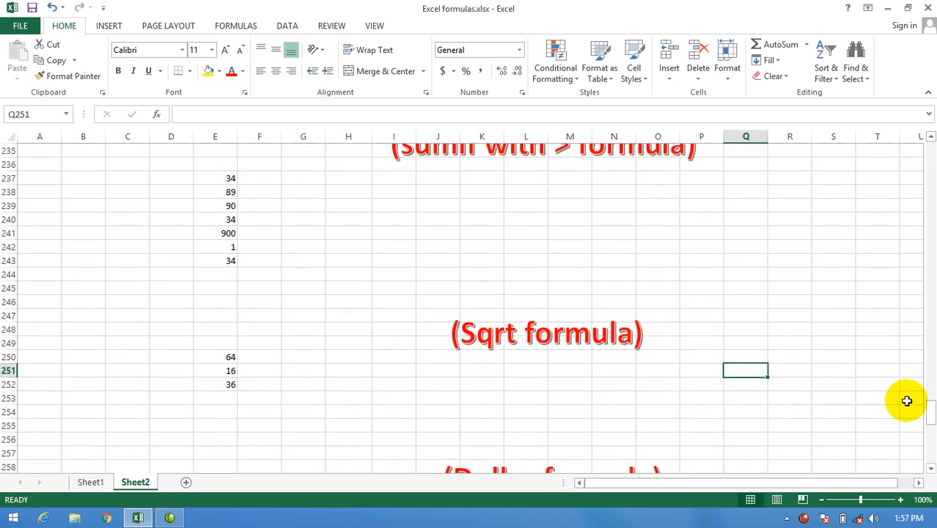
pyautogui.moveTo(930, 414); pyautogui.dragTo(931, 377)
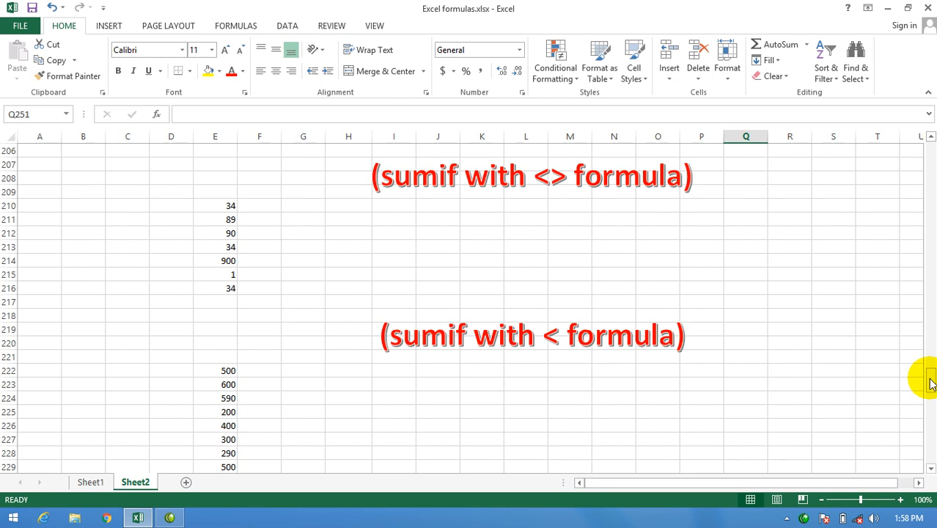
pyautogui.moveTo(931, 383); pyautogui.dragTo(931, 390)
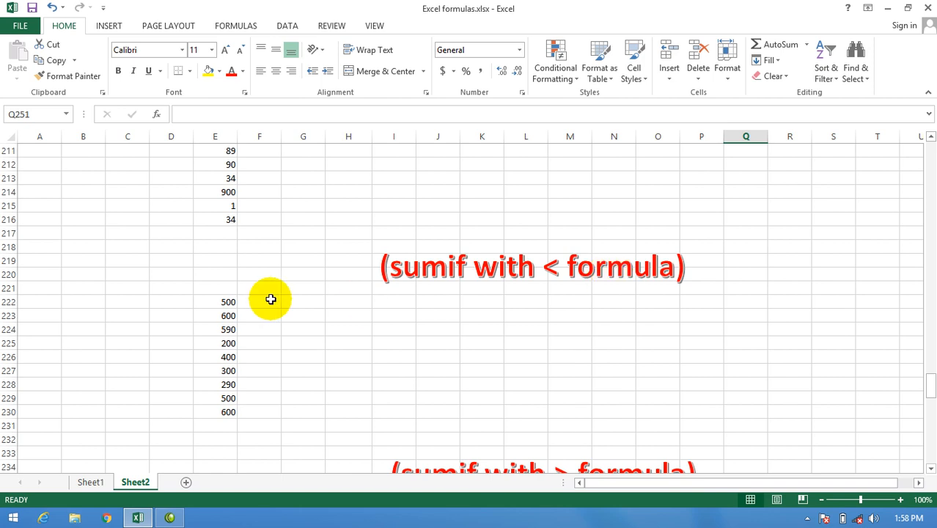
pyautogui.click(318, 306)
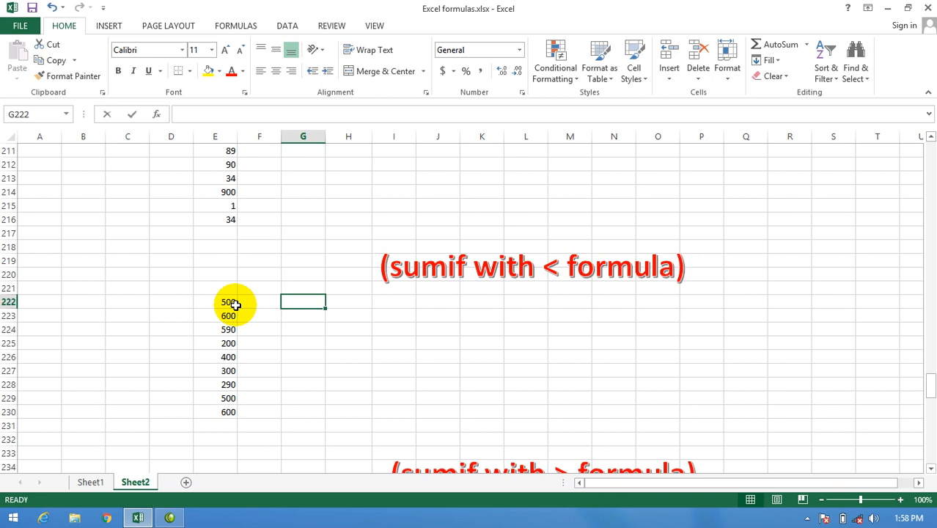
pyautogui.write('=sumif(')
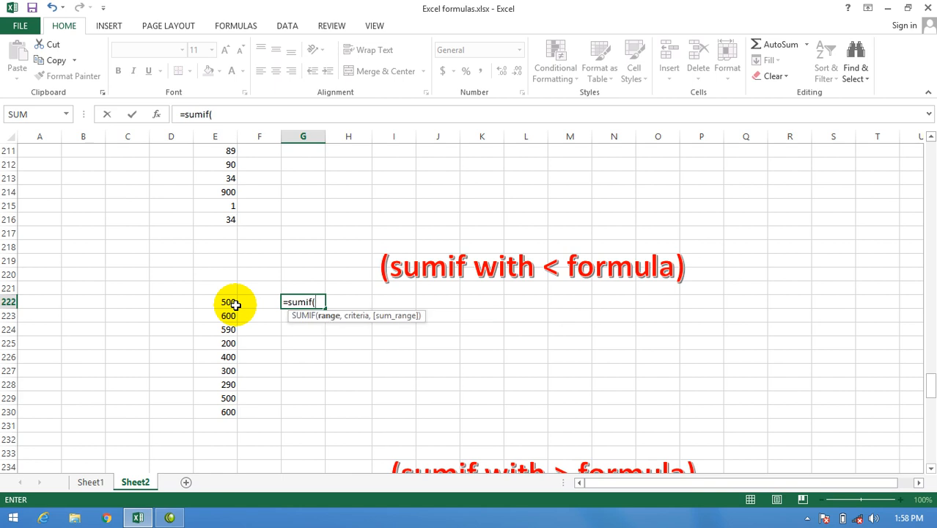
pyautogui.moveTo(235, 305); pyautogui.dragTo(236, 311)
pyautogui.hotkey('shift', 'Down')
pyautogui.hotkey('shift', 'Down')
pyautogui.hotkey('shift', 'Down')
pyautogui.hotkey('shift', 'Down')
pyautogui.hotkey('shift', 'Down')
pyautogui.hotkey('shift', 'Down')
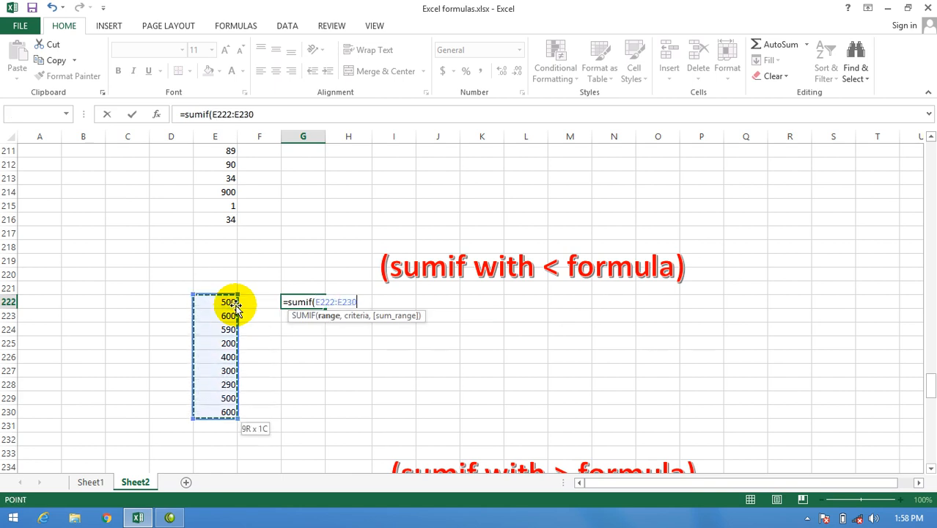
# Step: Complete the SUMIF formula in G222 with the criterion "<400" and enter it
pyautogui.write(',"')
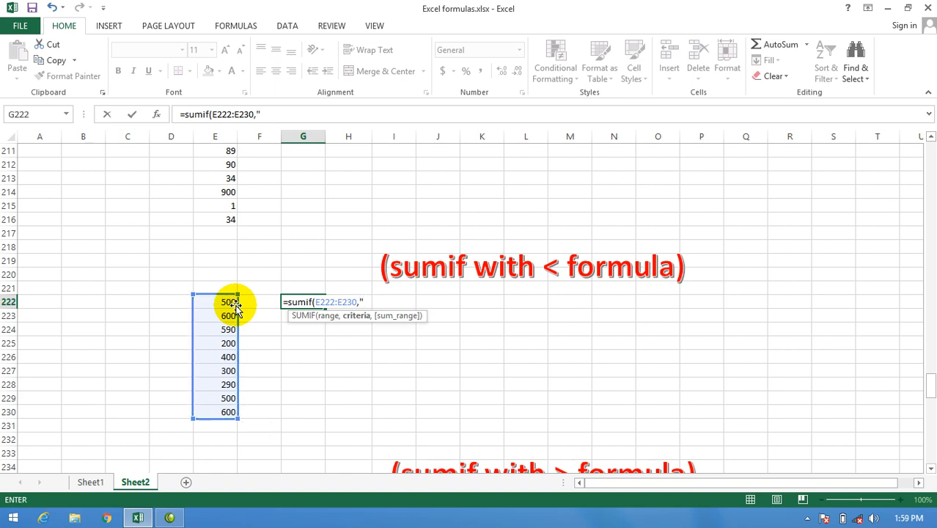
pyautogui.write('<')
pyautogui.write('400')
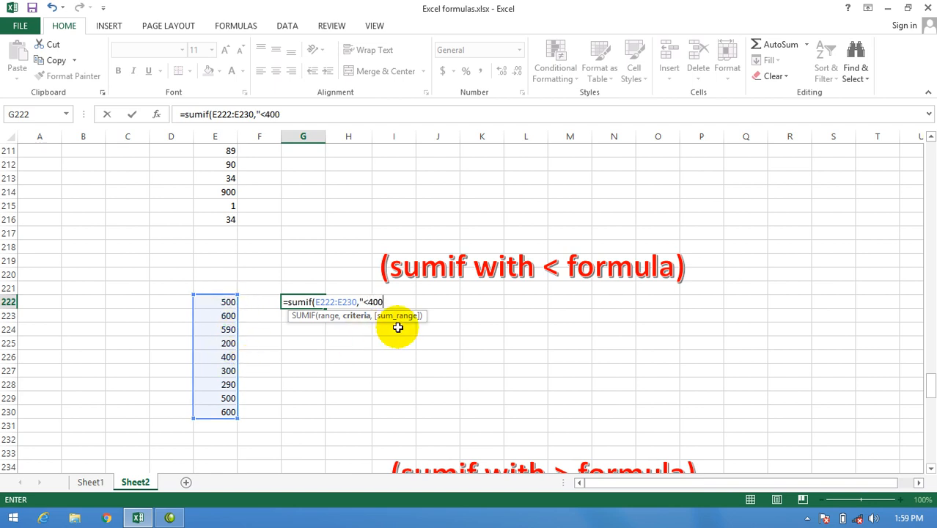
pyautogui.write('")')
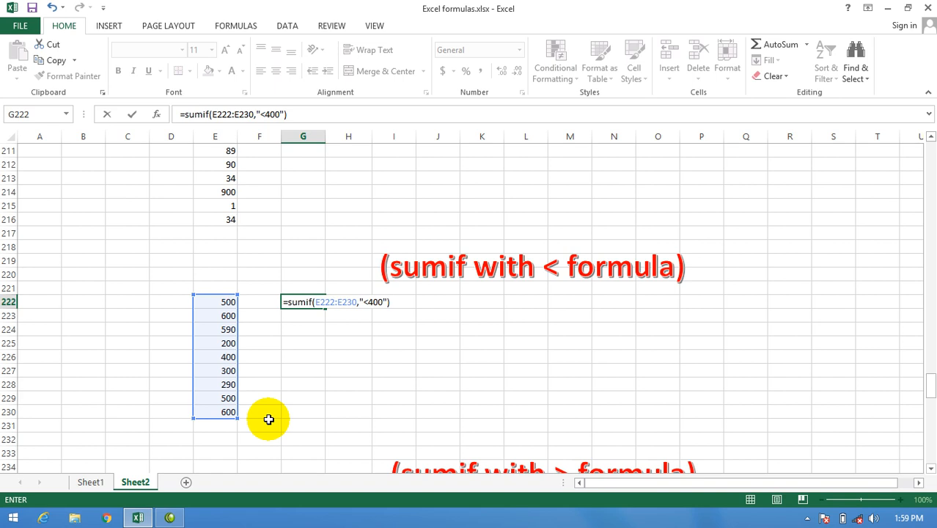
pyautogui.press('Return')
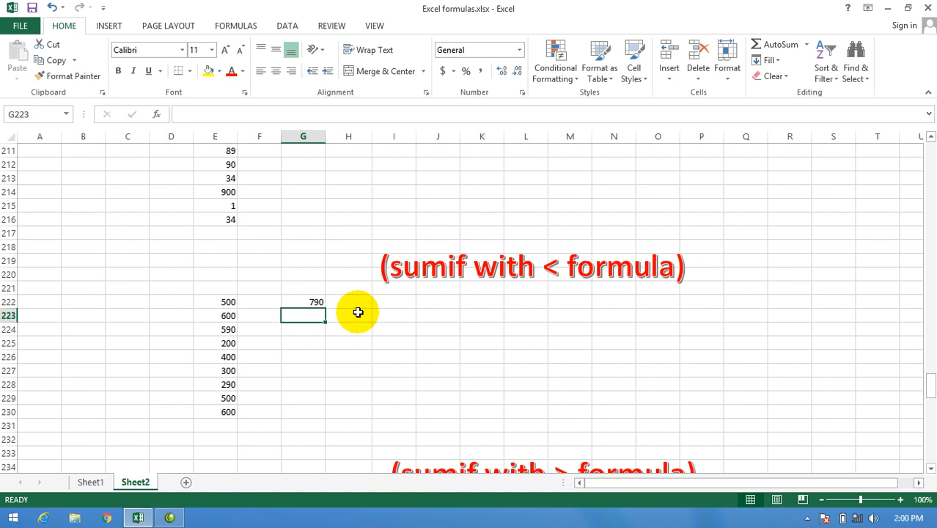
# Step: Start a second SUMIF formula in cell H222 with E222:E230 as the range
pyautogui.click(358, 312)
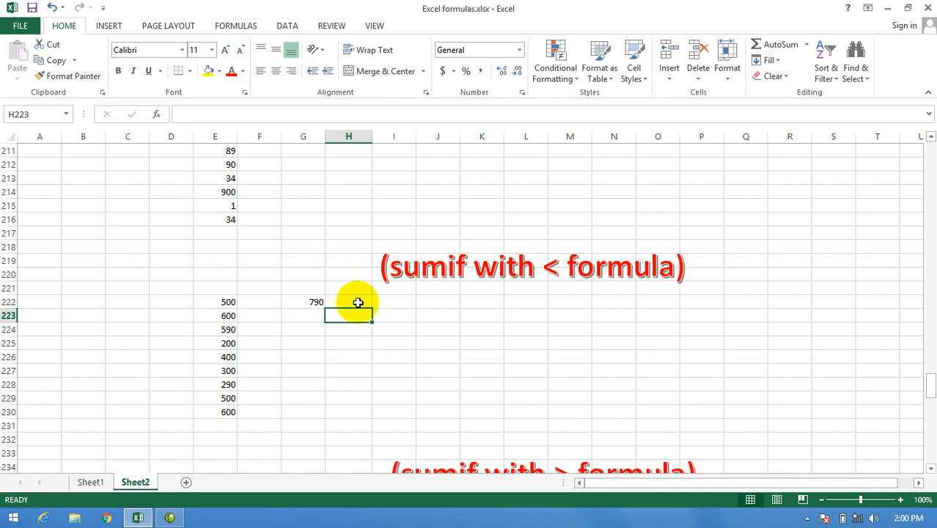
pyautogui.click(358, 302)
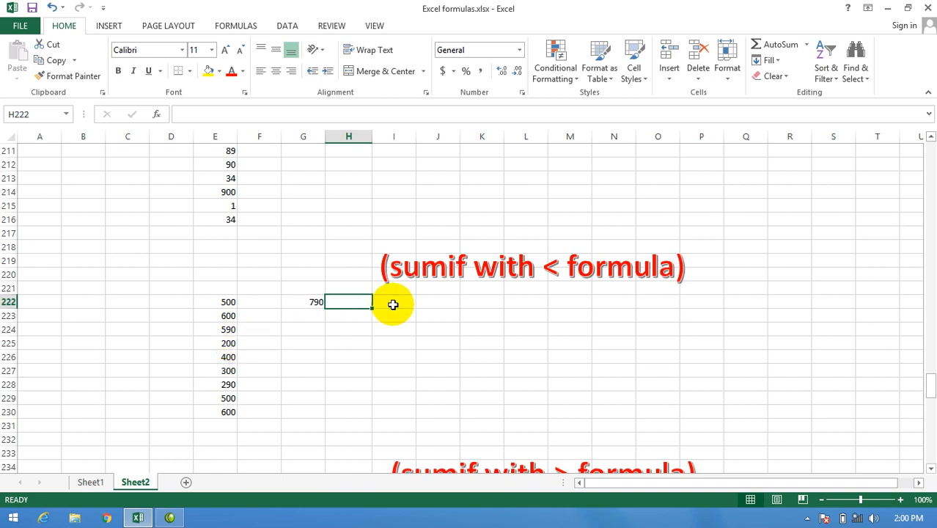
pyautogui.write('=')
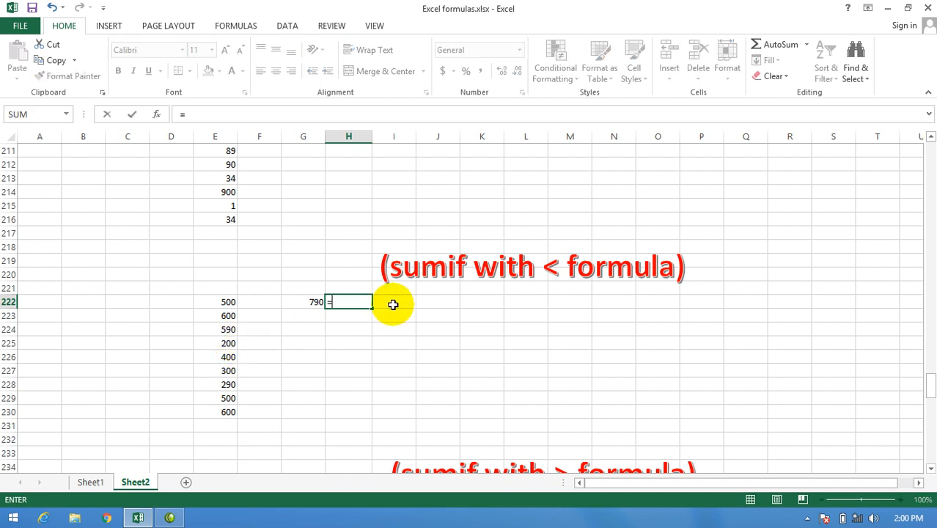
pyautogui.write('sumif(')
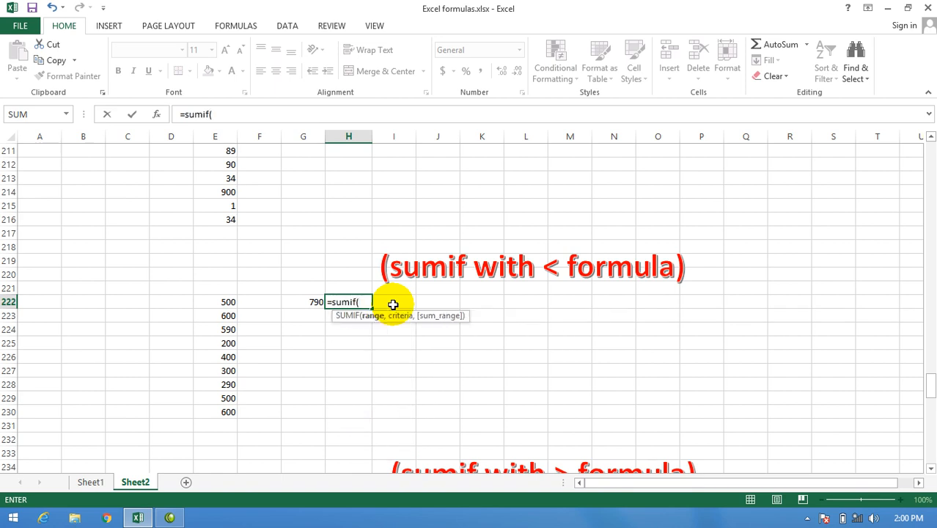
pyautogui.press('Left')
pyautogui.press('Left')
pyautogui.press('Left')
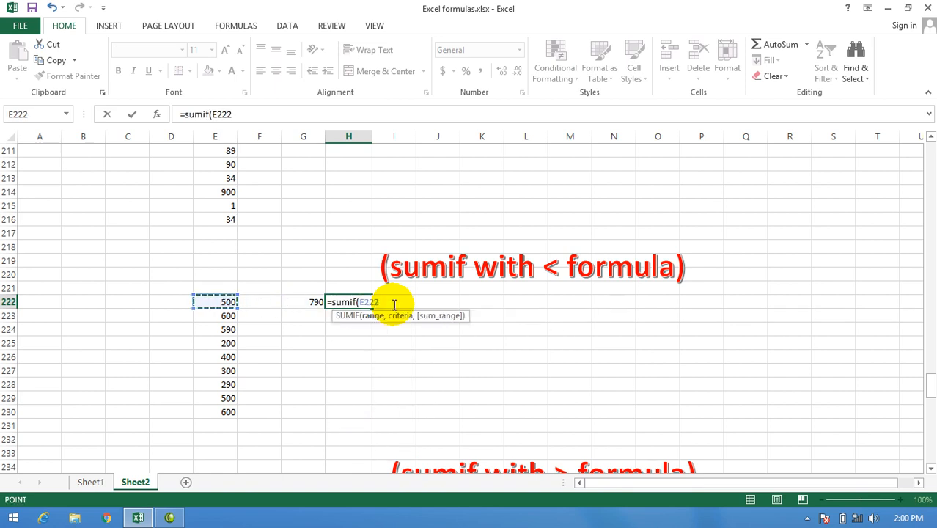
pyautogui.hotkey('shift', 'Down')
pyautogui.hotkey('shift', 'Down')
pyautogui.hotkey('shift', 'Down')
pyautogui.hotkey('shift', 'Down')
pyautogui.hotkey('shift', 'Down')
pyautogui.hotkey('shift', 'Down')
pyautogui.hotkey('shift', 'Down')
pyautogui.hotkey('shift', 'Down')
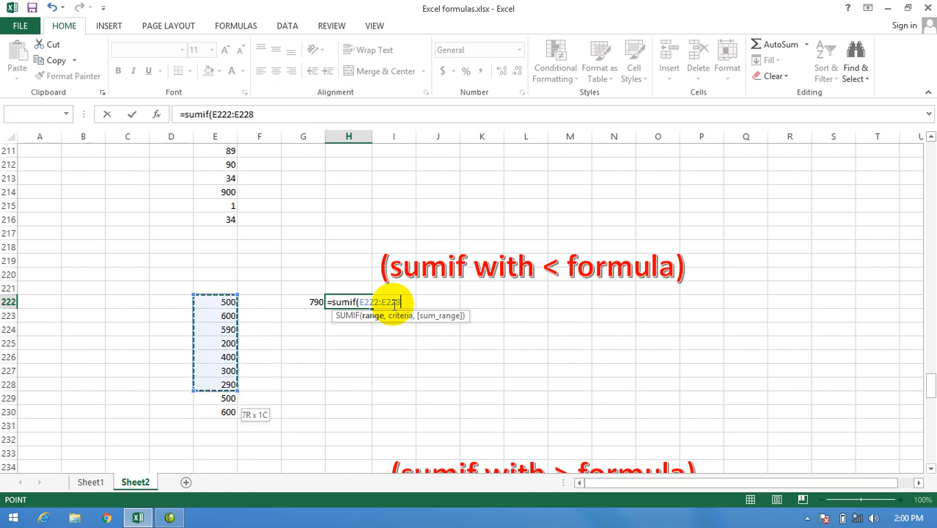
# Step: Complete the SUMIF formula in H222 with the criterion "<500" and enter it
pyautogui.write(',')
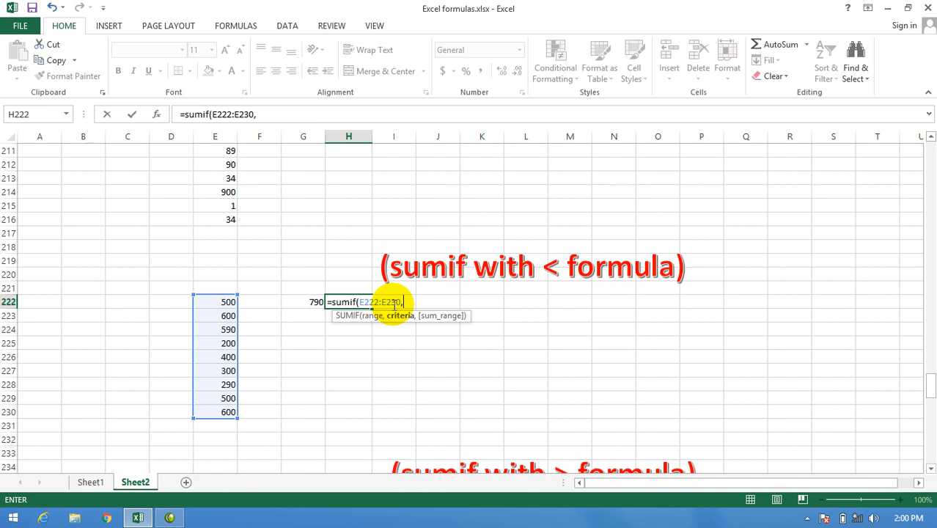
pyautogui.write(':')
pyautogui.press('BackSpace')
pyautogui.write('"<500")')
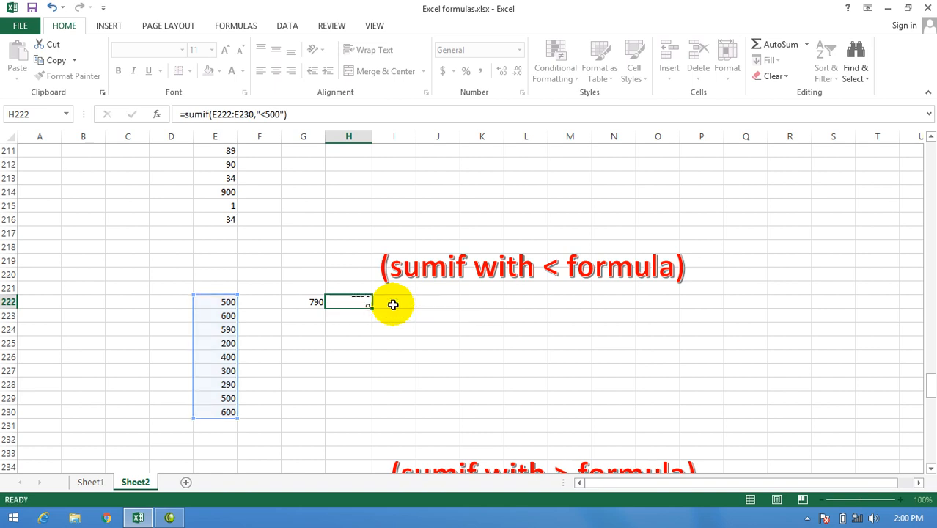
pyautogui.press('Return')
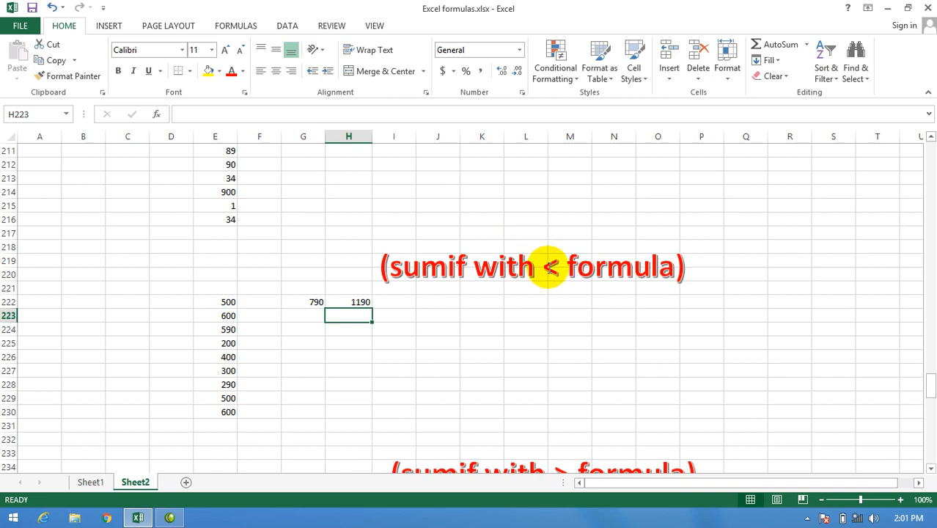
# Step: Start a SUMIF formula in cell G238, in the "sumif with >" section, with E237:E243 as the range
pyautogui.moveTo(931, 388); pyautogui.dragTo(930, 396)
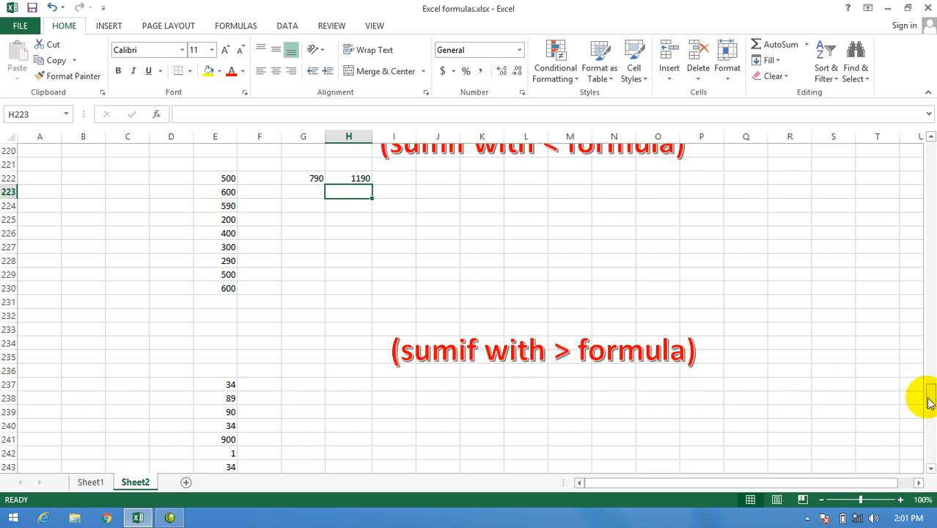
pyautogui.moveTo(930, 402); pyautogui.dragTo(930, 412)
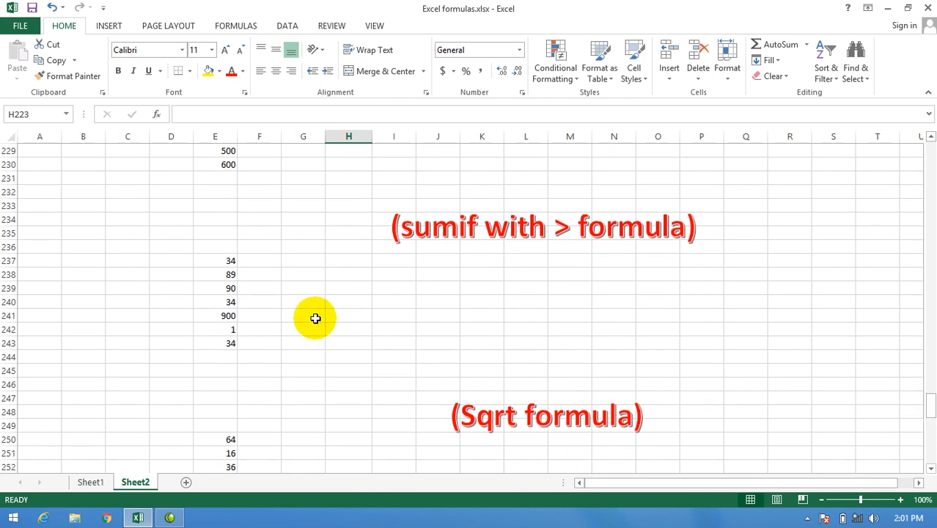
pyautogui.click(302, 271)
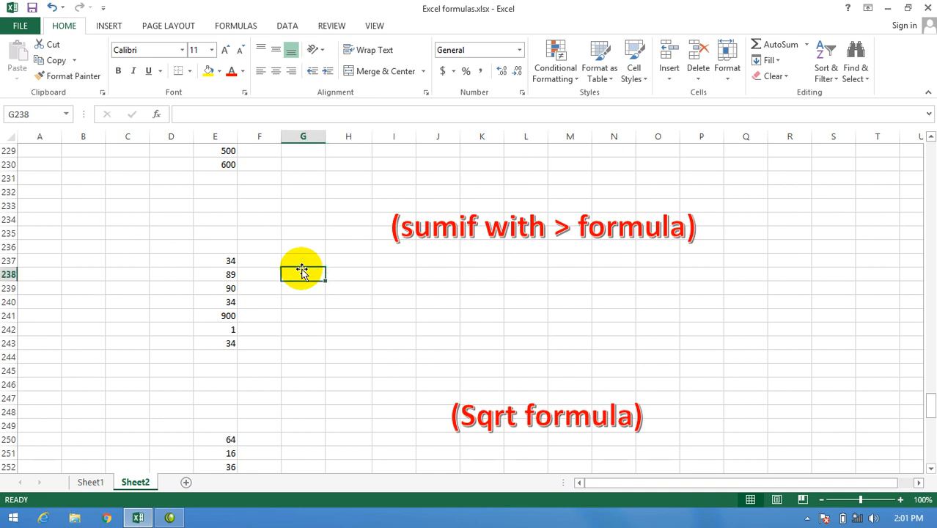
pyautogui.write('=sumid')
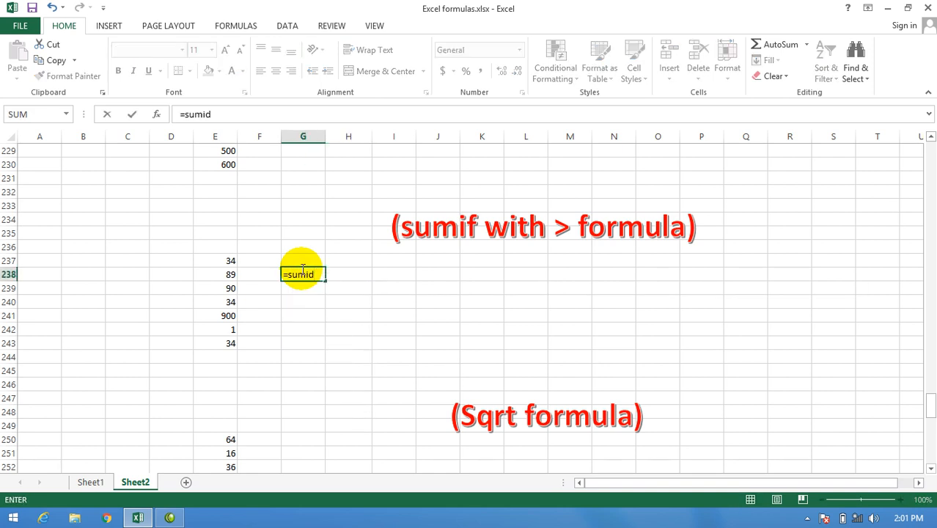
pyautogui.press('BackSpace')
pyautogui.write('f')
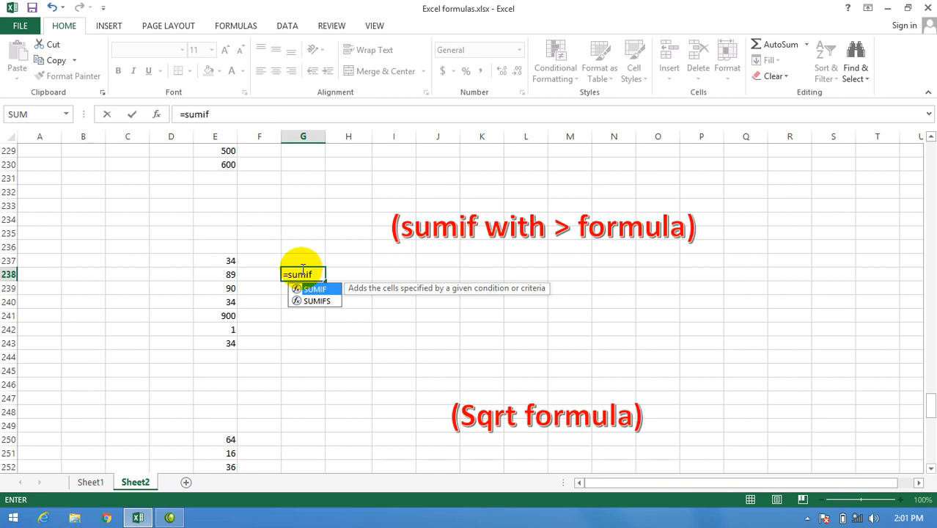
pyautogui.write('(')
pyautogui.press('Left')
pyautogui.press('Left')
pyautogui.press('Up')
pyautogui.hotkey('shift', 'Down')
pyautogui.hotkey('shift', 'Down')
pyautogui.hotkey('shift', 'Down')
pyautogui.hotkey('shift', 'Down')
pyautogui.hotkey('shift', 'Down')
pyautogui.hotkey('shift', 'Down')
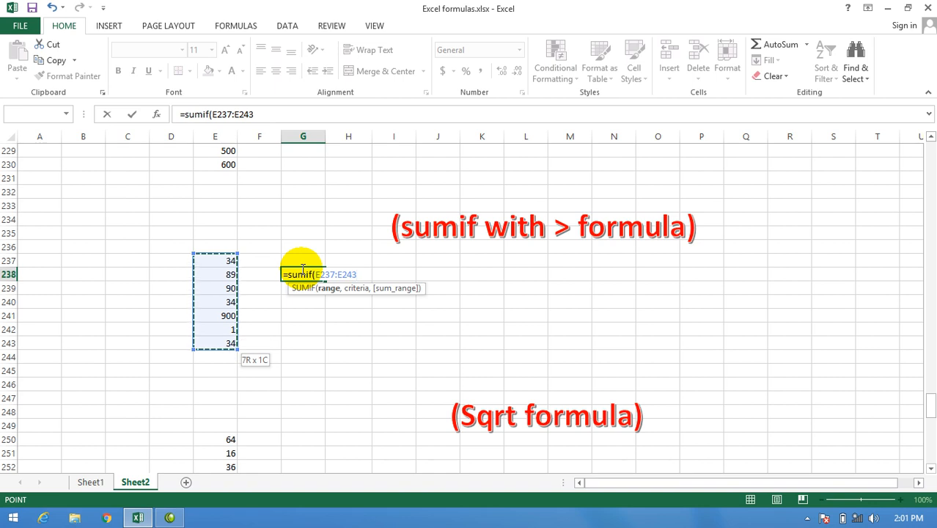
# Step: Complete the SUMIF formula in G238 with the criterion ">34" and enter it
pyautogui.write(',">')
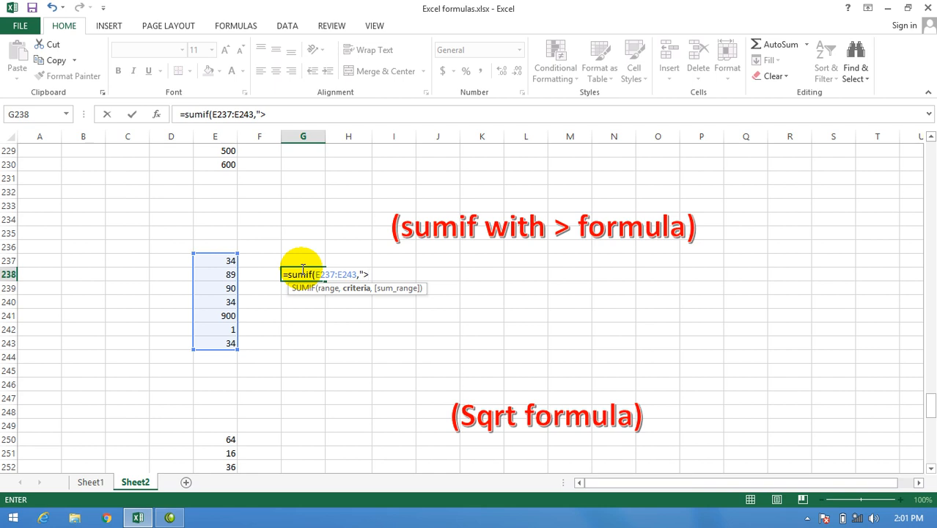
pyautogui.write('34")')
pyautogui.press('Return')
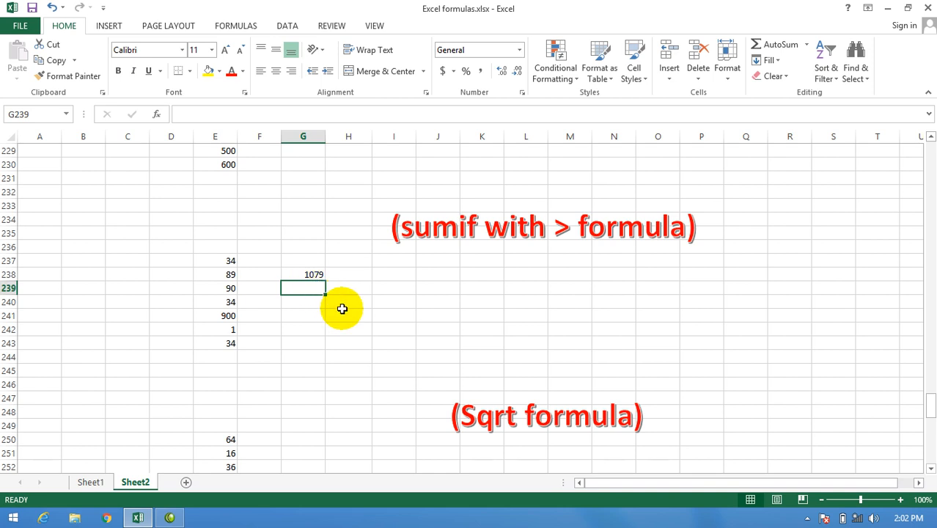
# Step: Start another SUMIF formula in cell G239 with E237:E243 as the range
pyautogui.write('=sumif')
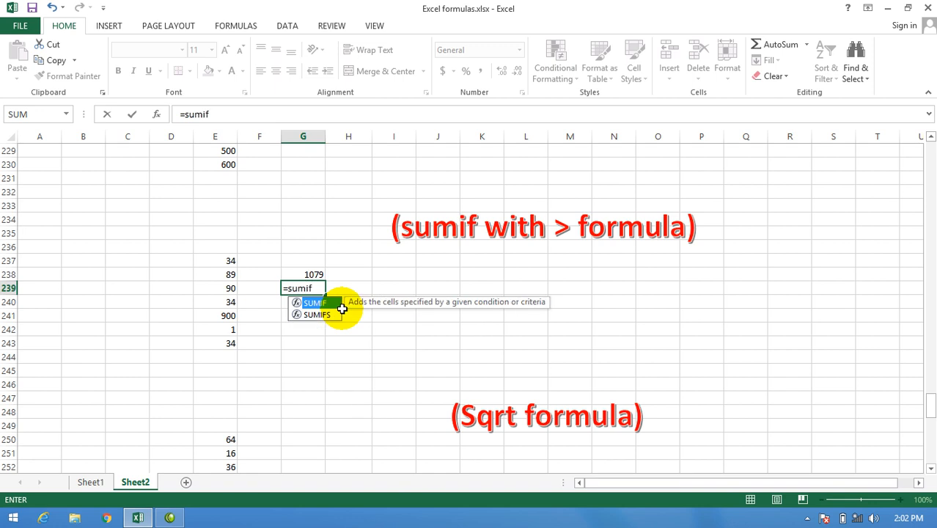
pyautogui.write('(')
pyautogui.press('Left')
pyautogui.press('Left')
pyautogui.press('Up')
pyautogui.press('Up')
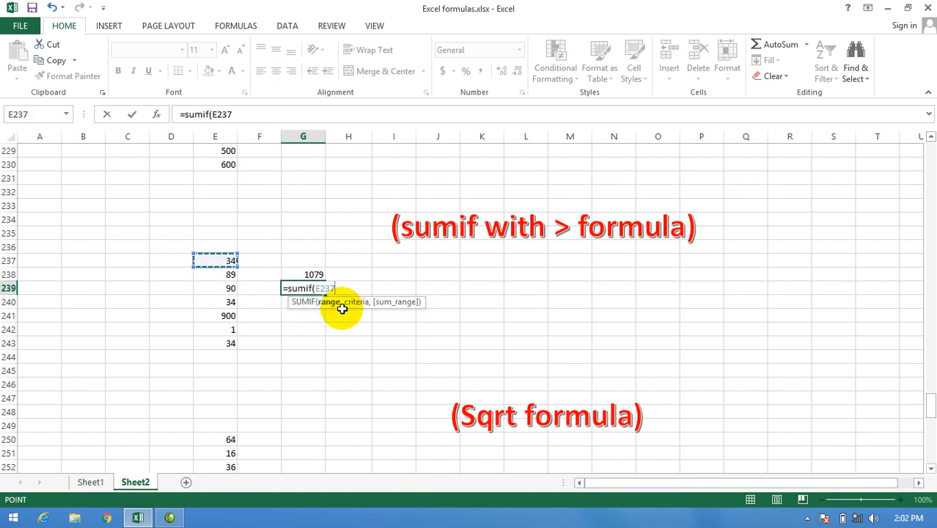
pyautogui.hotkey('shift', 'Down')
pyautogui.hotkey('shift', 'Down')
pyautogui.hotkey('shift', 'Down')
pyautogui.hotkey('shift', 'Down')
pyautogui.hotkey('shift', 'Down')
pyautogui.hotkey('shift', 'Down')
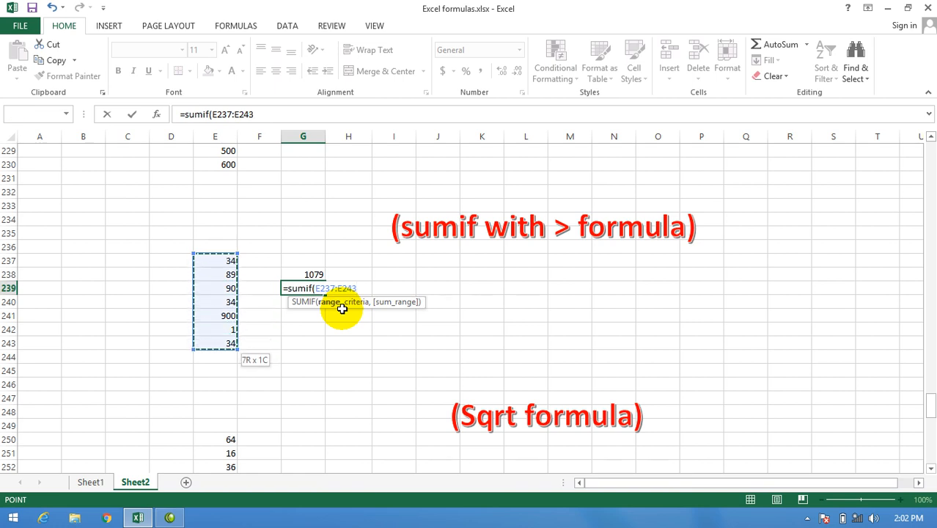
# Step: Complete the SUMIF formula in G239 with the criterion ">34" and enter it
pyautogui.write(',">34')
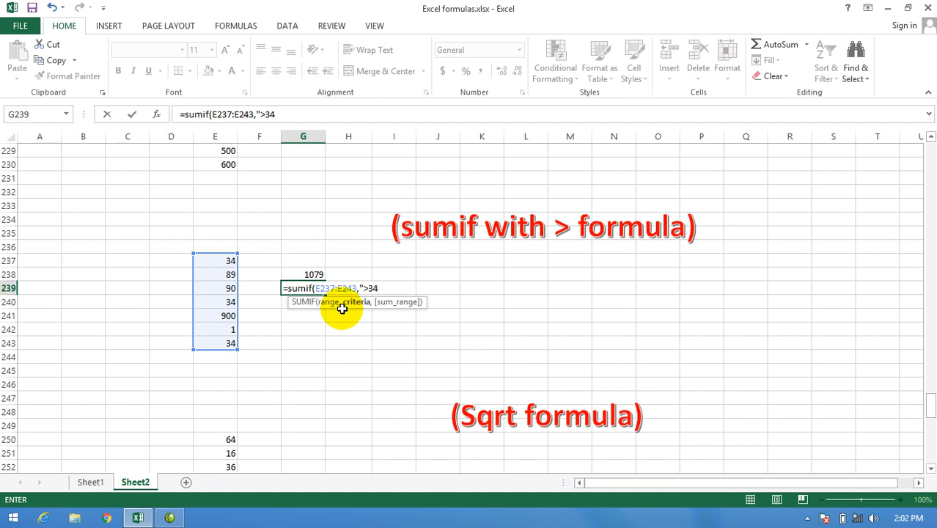
pyautogui.write('")')
pyautogui.press('Return')
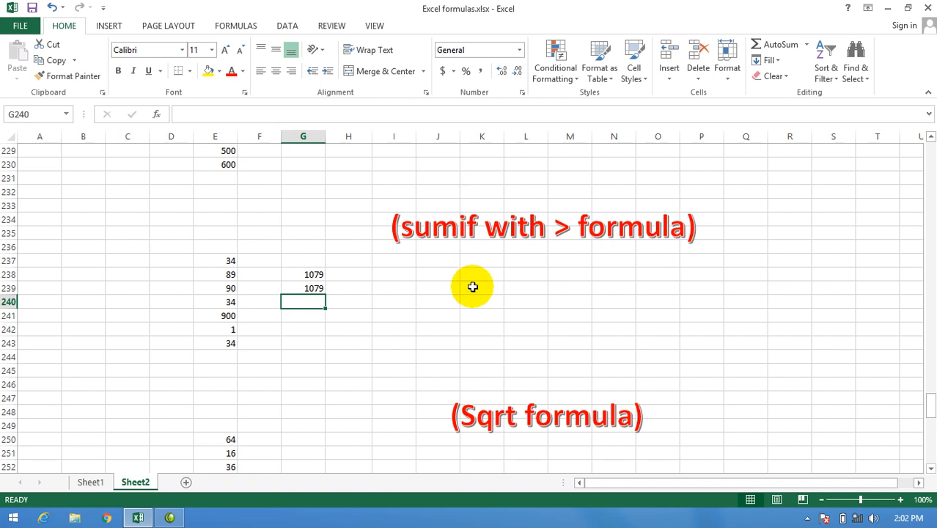
# Step: Enter a SQRT formula in G250, in the "Sqrt formula" section, to calculate the square root of E250
pyautogui.moveTo(931, 413); pyautogui.dragTo(930, 427)
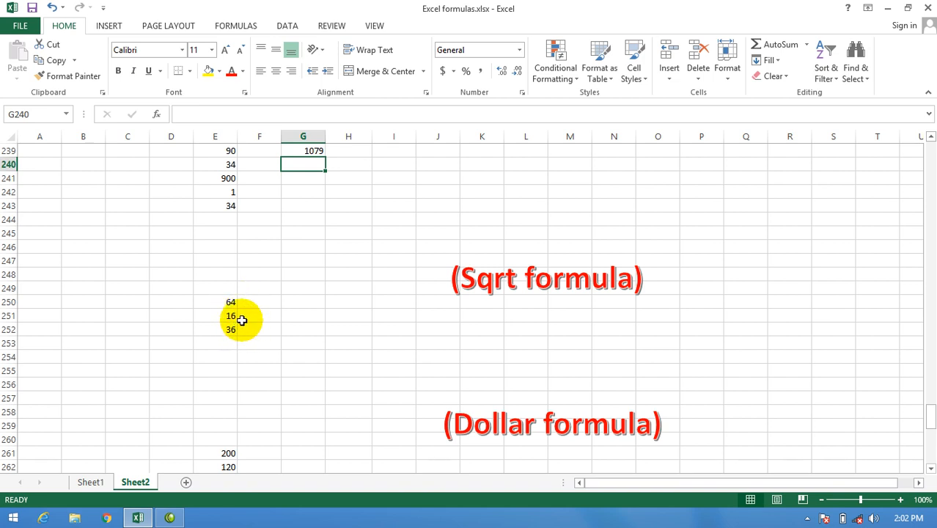
pyautogui.click(308, 302)
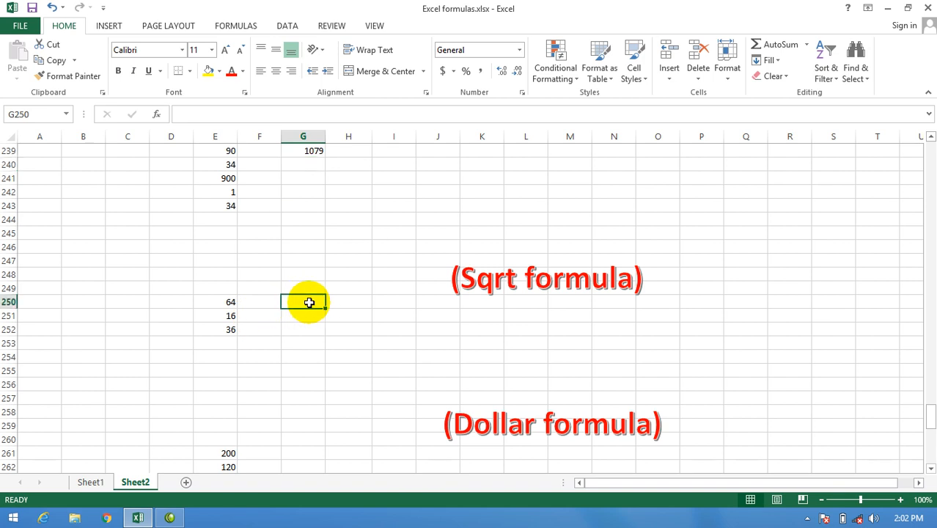
pyautogui.write('=s')
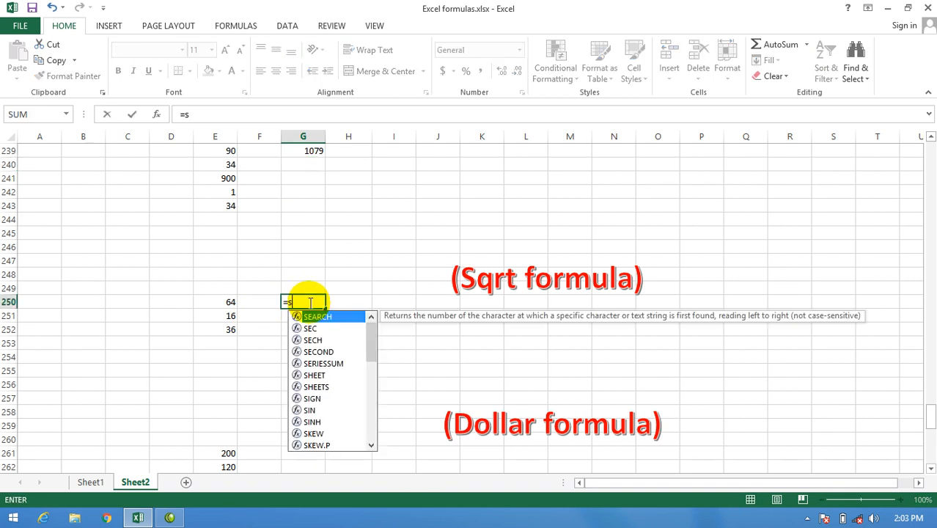
pyautogui.write('qrt')
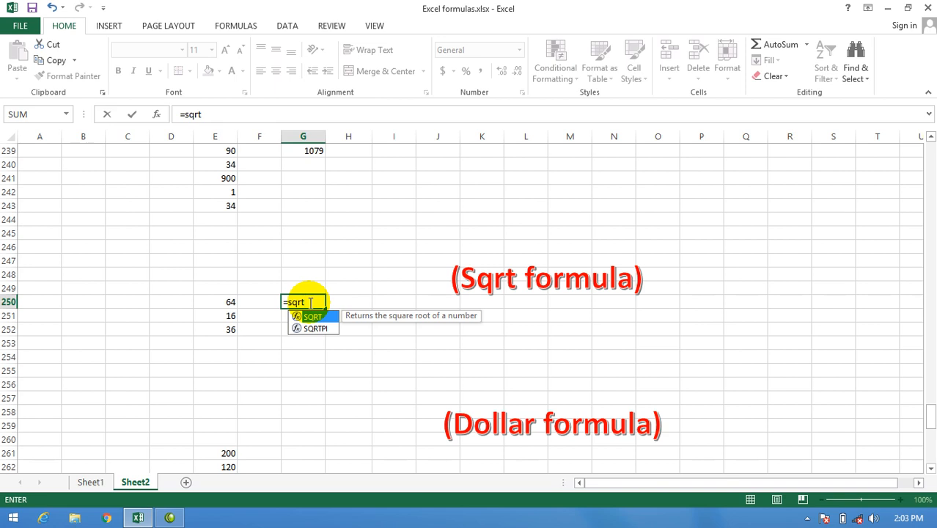
pyautogui.write('(')
pyautogui.press('Left')
pyautogui.press('Left')
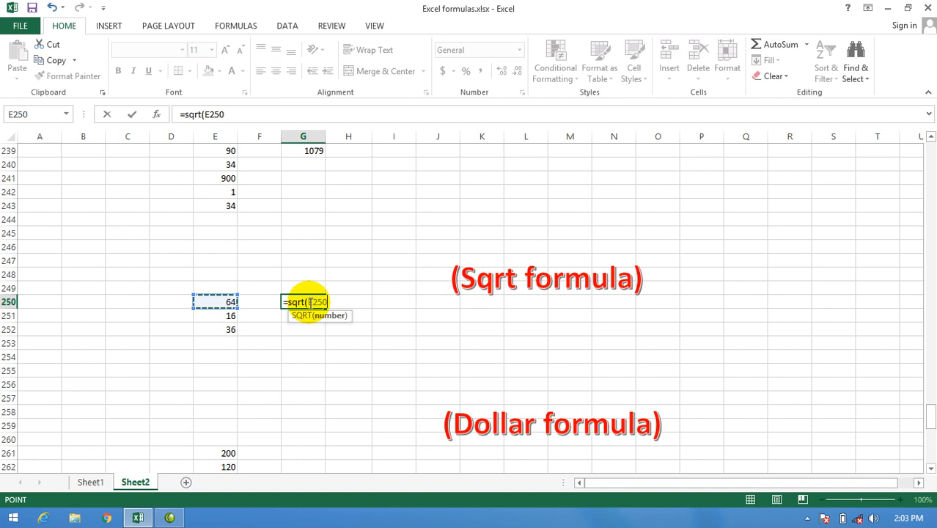
pyautogui.write(')')
pyautogui.press('Return')
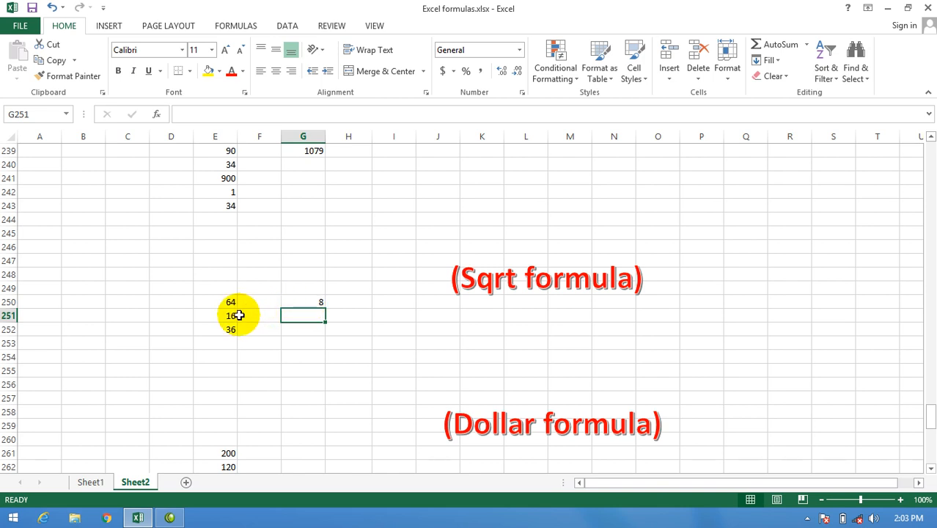
# Step: Enter a SQRT formula in G251 that calculates the square root of E251
pyautogui.write('=')
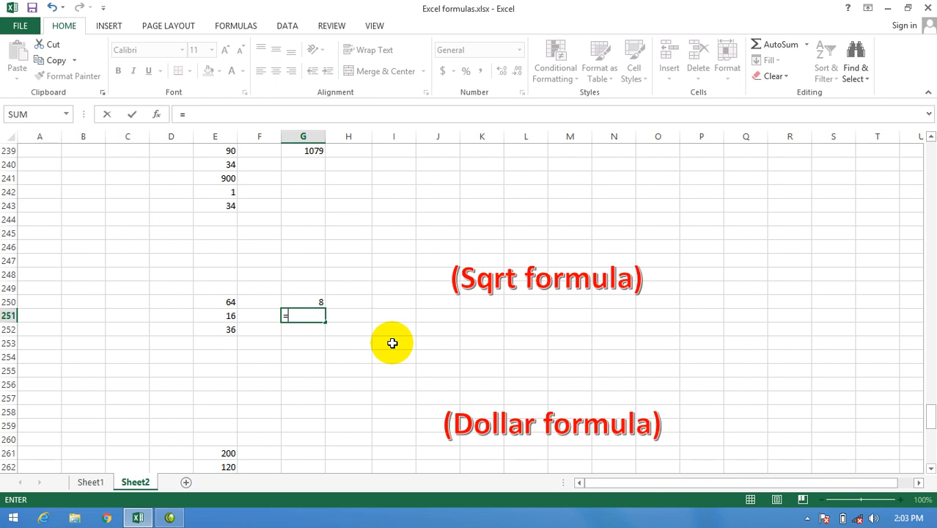
pyautogui.write('a')
pyautogui.press('BackSpace')
pyautogui.write('sq')
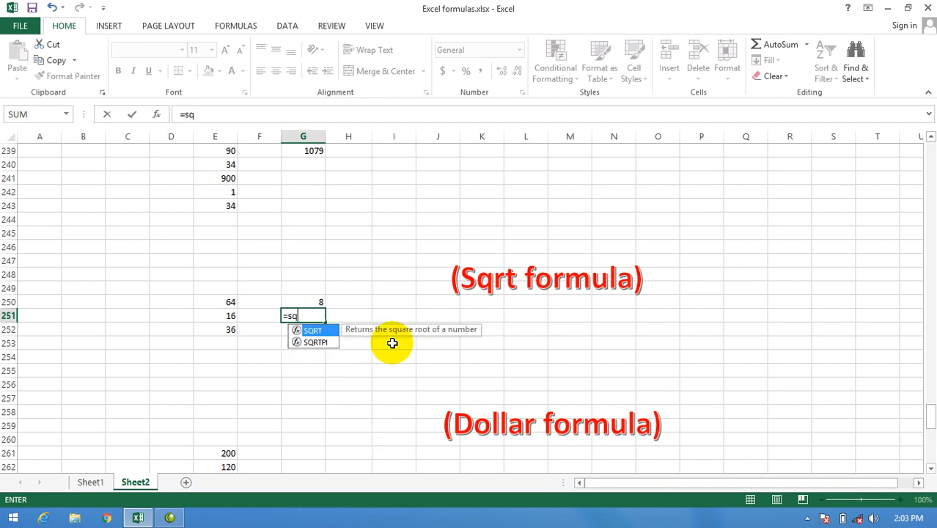
pyautogui.write('rt(')
pyautogui.press('Left')
pyautogui.press('Left')
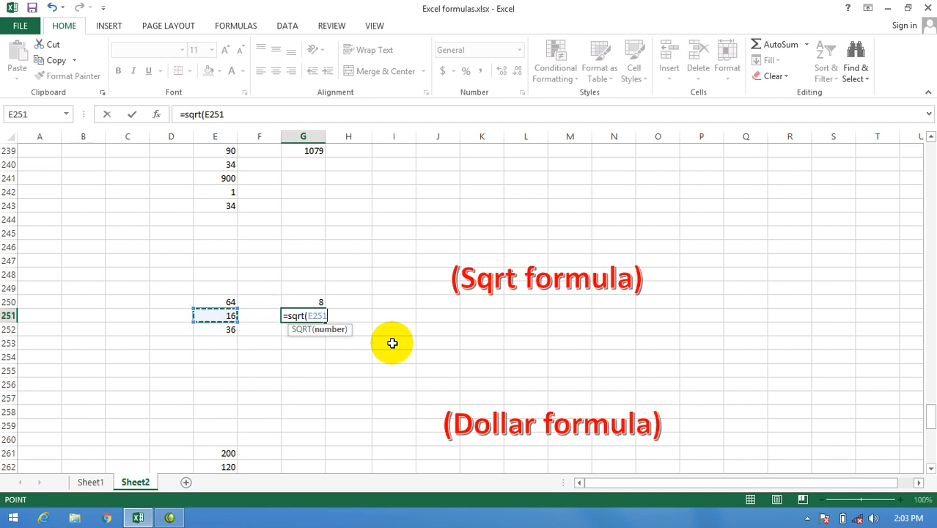
pyautogui.write(')')
pyautogui.press('Return')
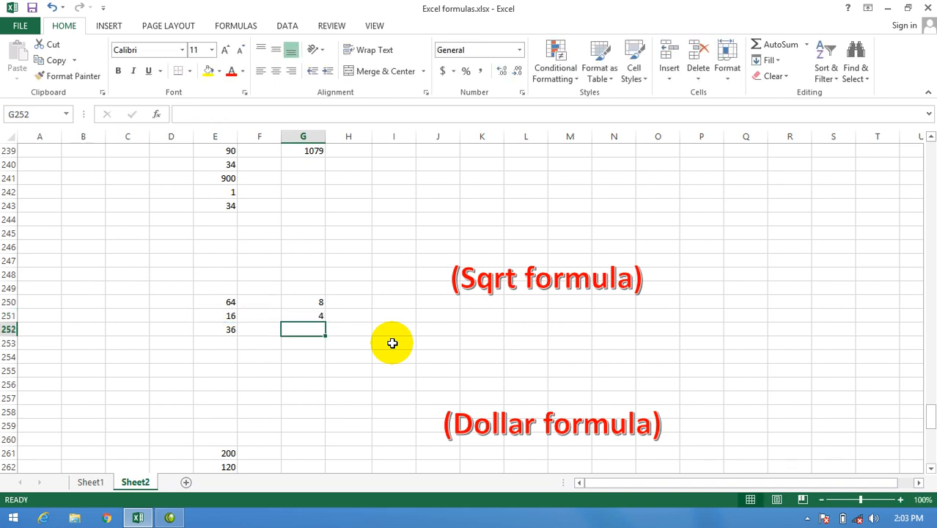
# Step: Enter a SQRT formula in G252 that calculates the square root of E252
pyautogui.write('=sq')
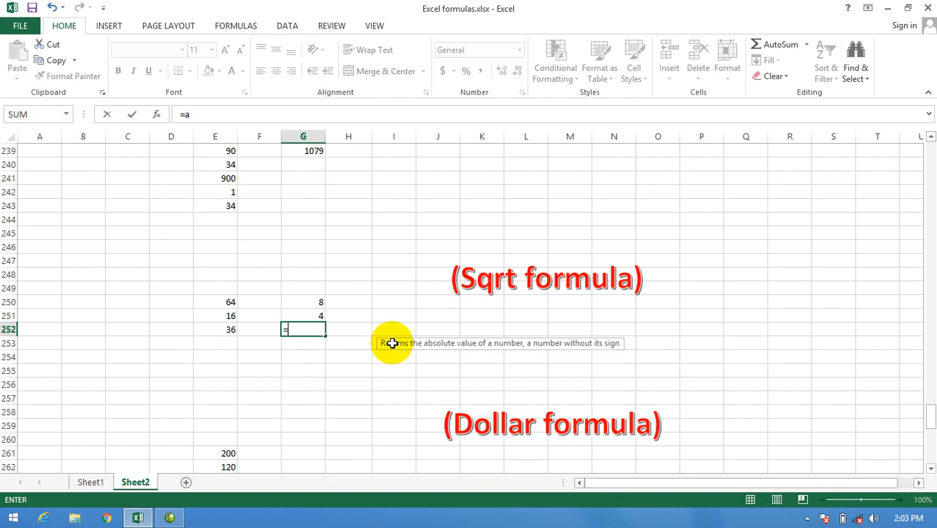
pyautogui.write('rt')
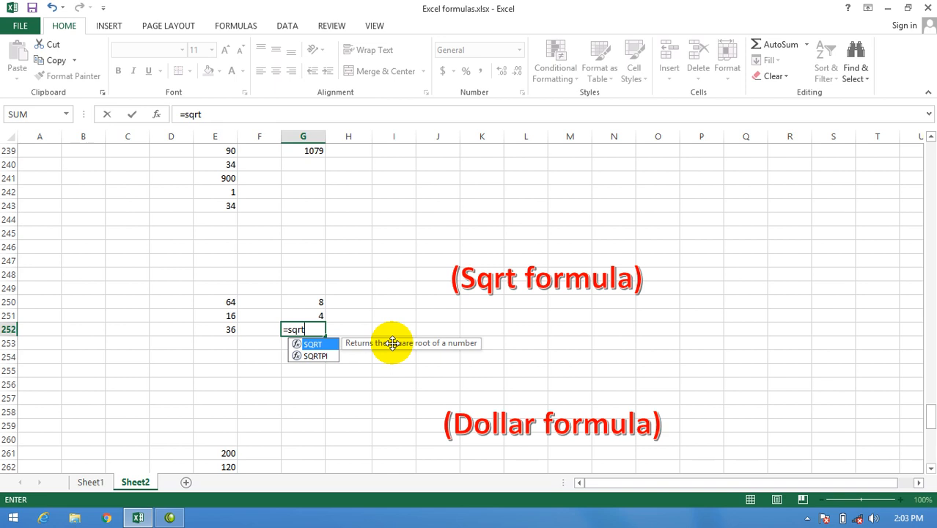
pyautogui.write('(')
pyautogui.press('Left')
pyautogui.press('Left')
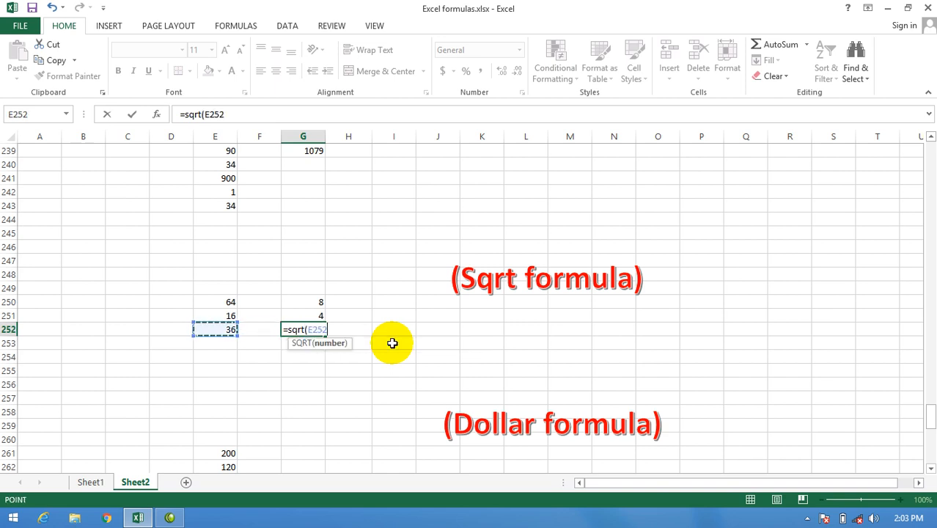
pyautogui.write(')')
pyautogui.press('Return')
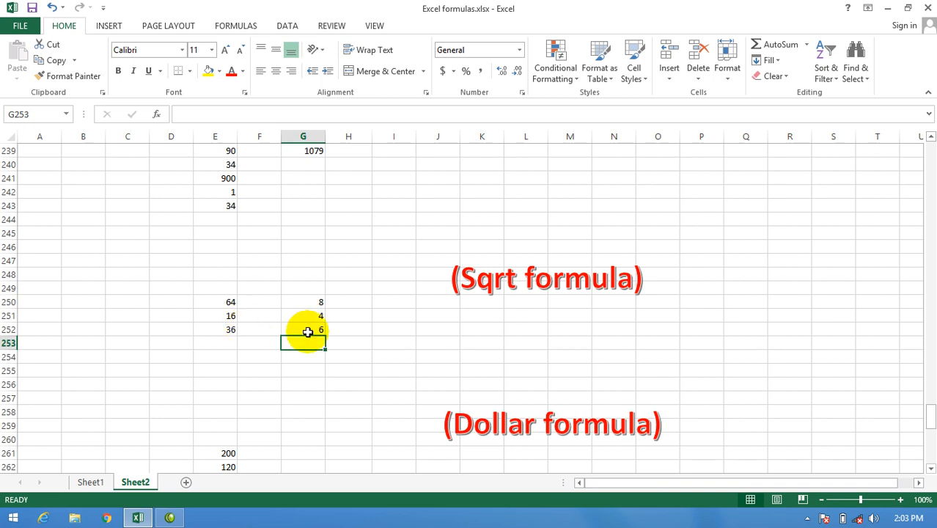
# Step: Review the SUMIF formulas in G222 and G238, in the less-than and greater-than sections
pyautogui.moveTo(930, 418); pyautogui.dragTo(927, 388)
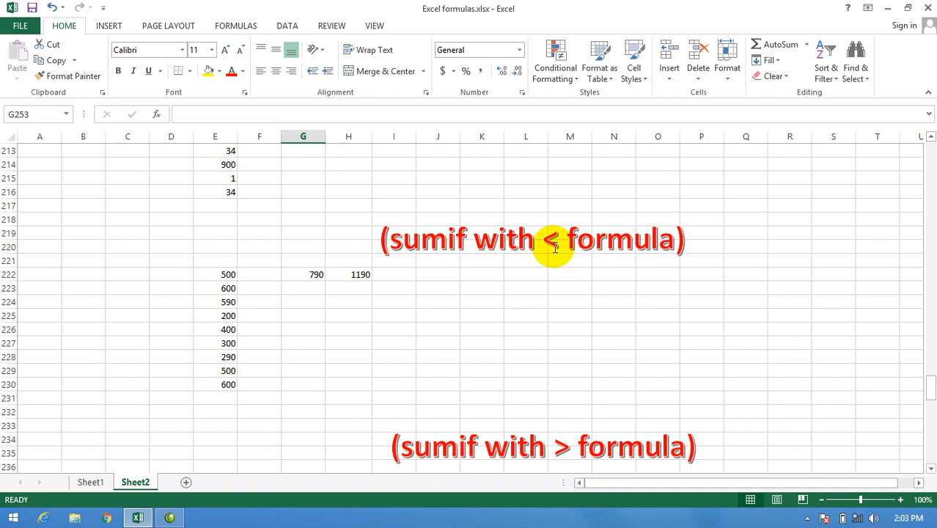
pyautogui.click(307, 272)
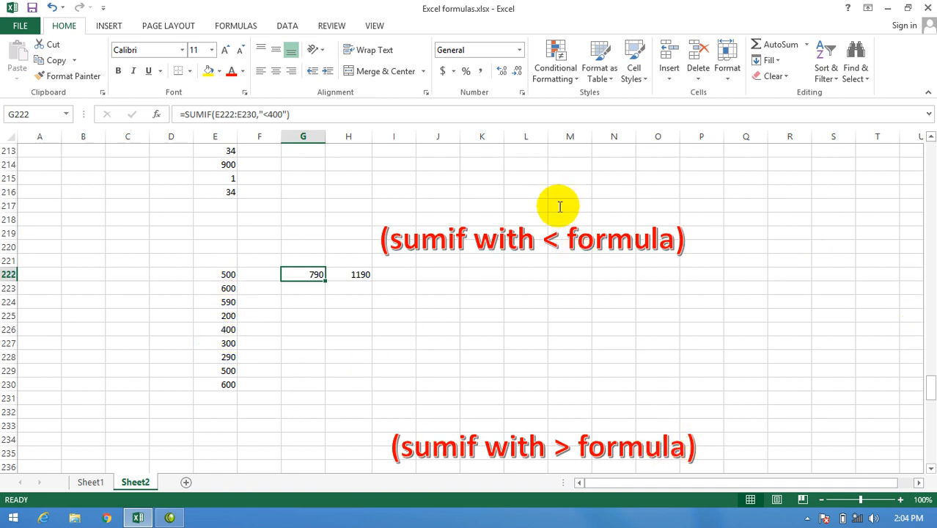
pyautogui.moveTo(929, 382); pyautogui.dragTo(932, 396)
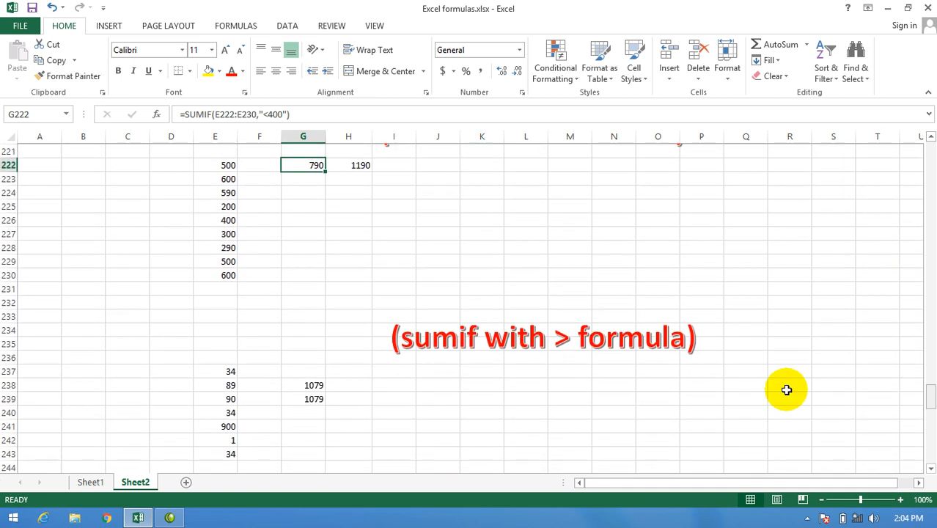
pyautogui.click(310, 384)
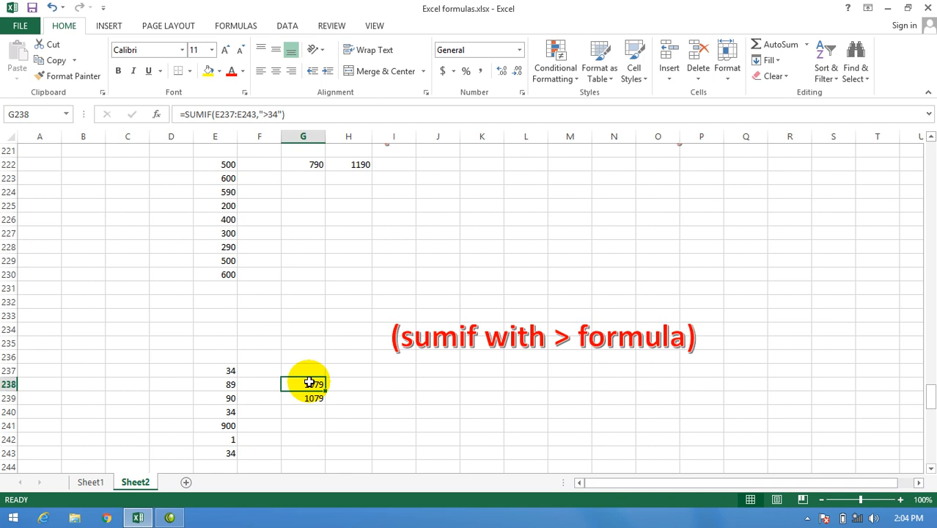
# Step: Enter the value 100 in E253, directly below the numbers of the "Sqrt formula" section
pyautogui.moveTo(933, 398); pyautogui.dragTo(922, 411)
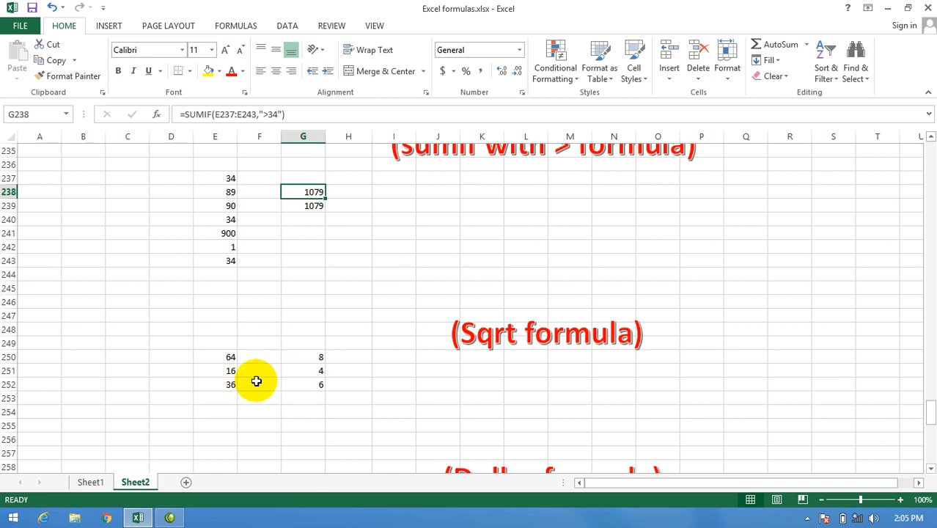
pyautogui.click(226, 396)
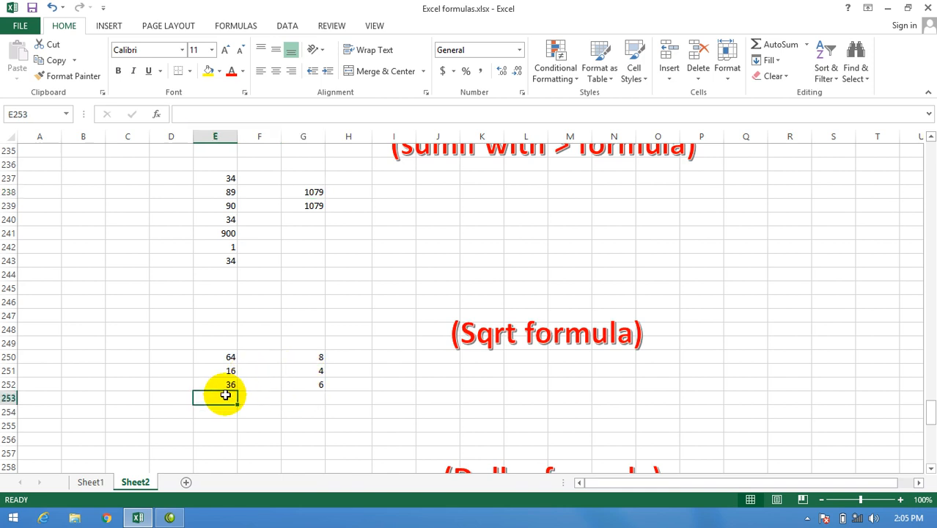
pyautogui.write('100')
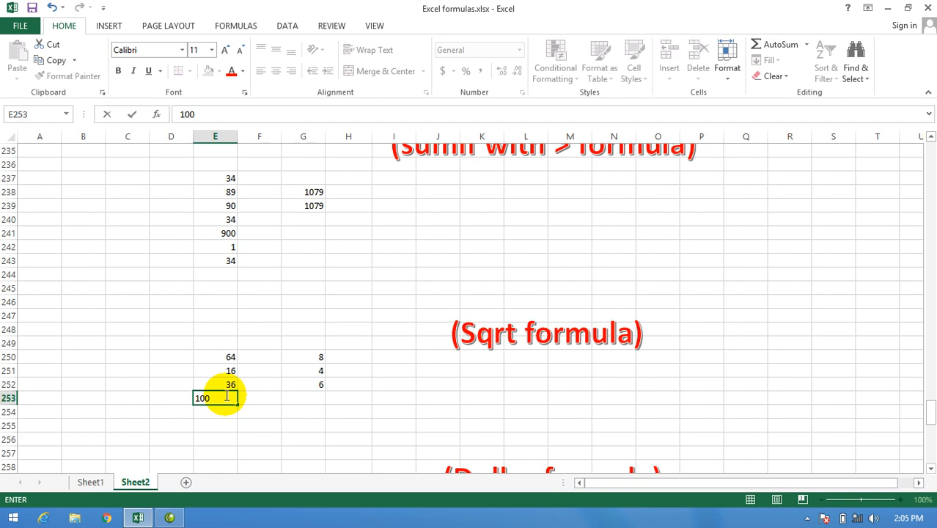
pyautogui.press('Tab')
# Step: Enter a SQRT formula in G253 that calculates the square root of E253
pyautogui.press('Tab')
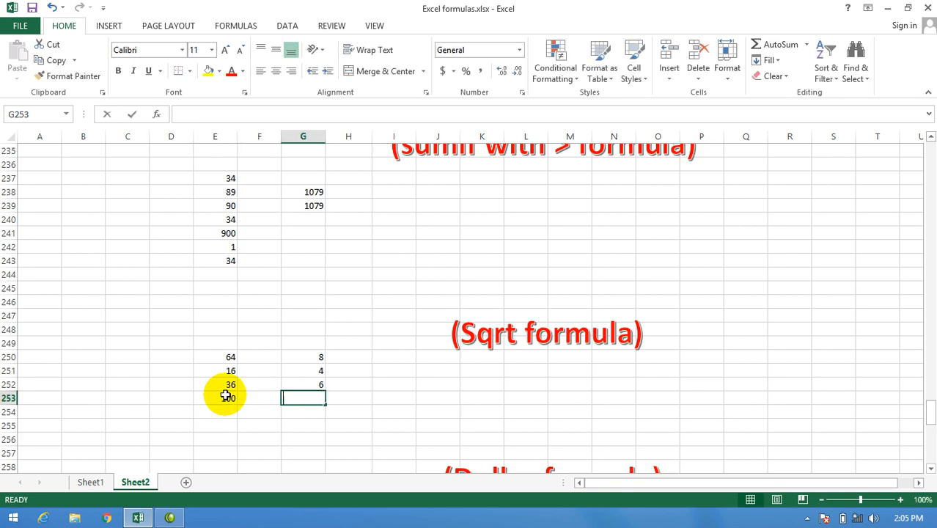
pyautogui.write('=sqtr')
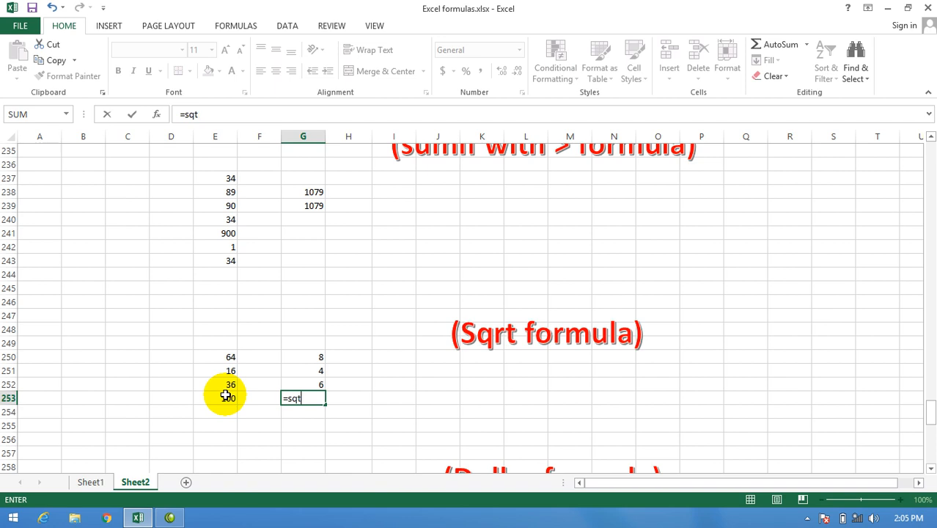
pyautogui.press('BackSpace')
pyautogui.press('BackSpace')
pyautogui.write('rt(')
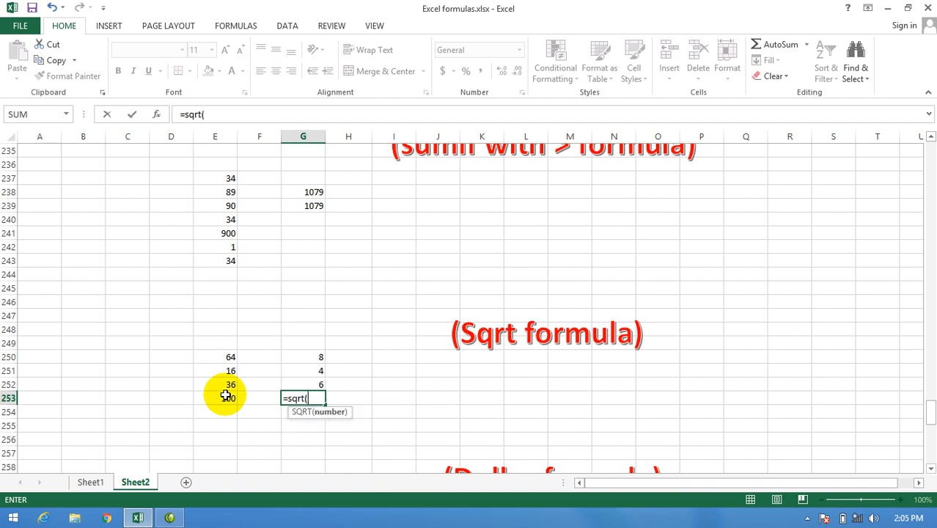
pyautogui.click(226, 396)
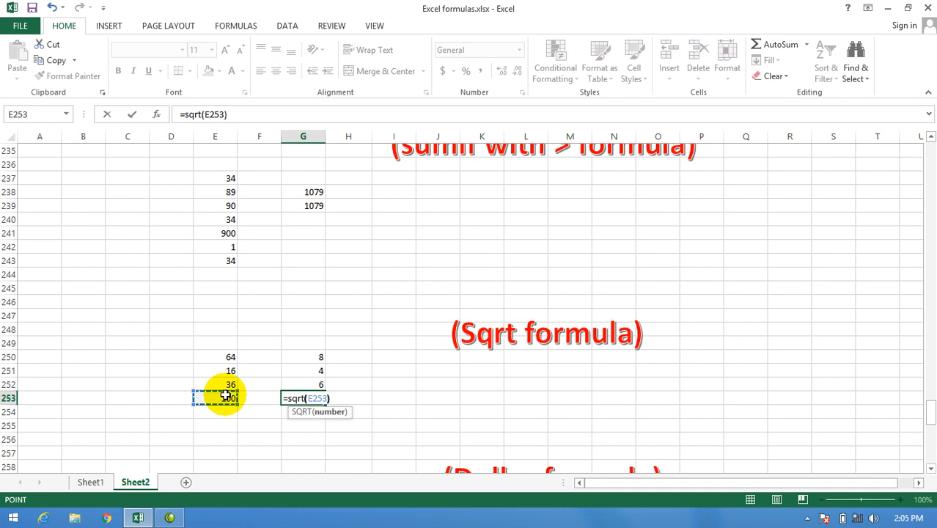
pyautogui.press('Return')
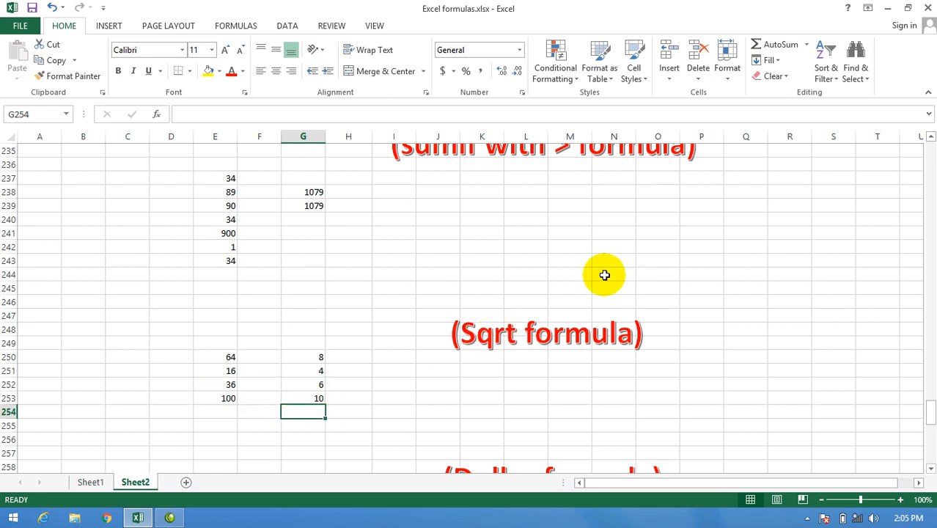
pyautogui.moveTo(930, 412); pyautogui.dragTo(925, 447)
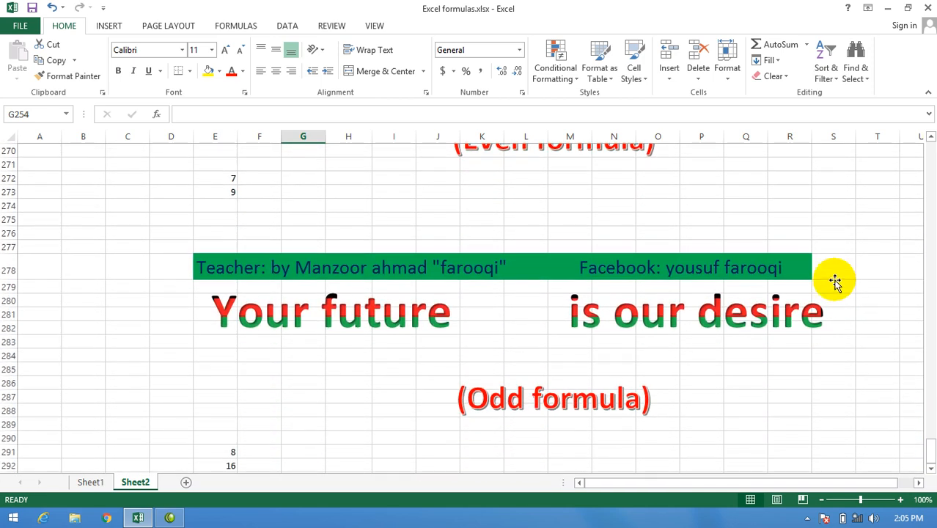